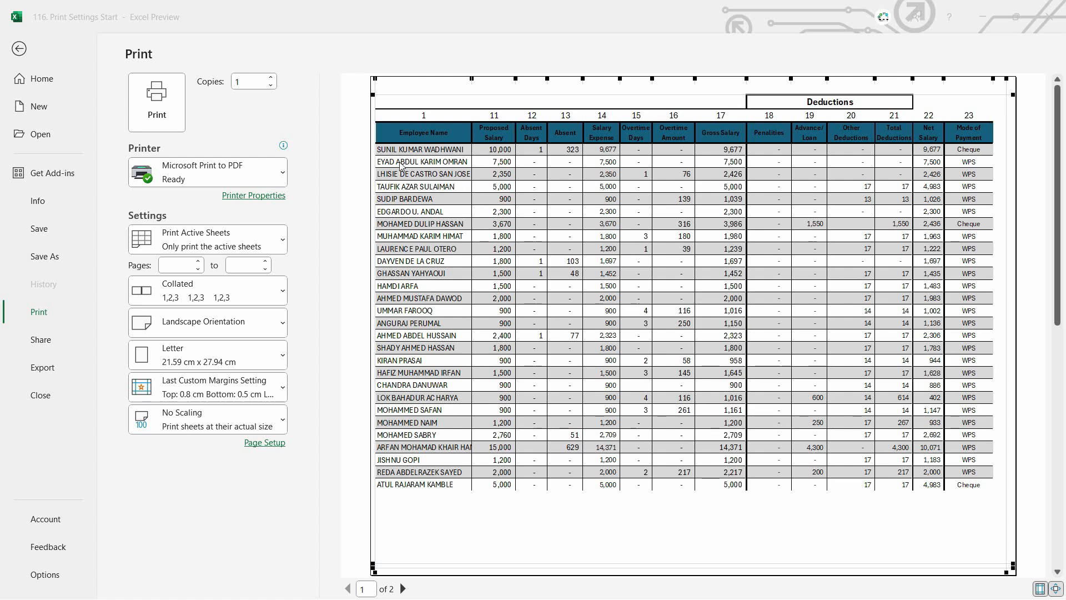
Step: Review both pages of the payroll sheet in the print preview
{"action": "scroll", "coordinate": [637, 182], "scroll_direction": "down", "scroll_amount": 3}
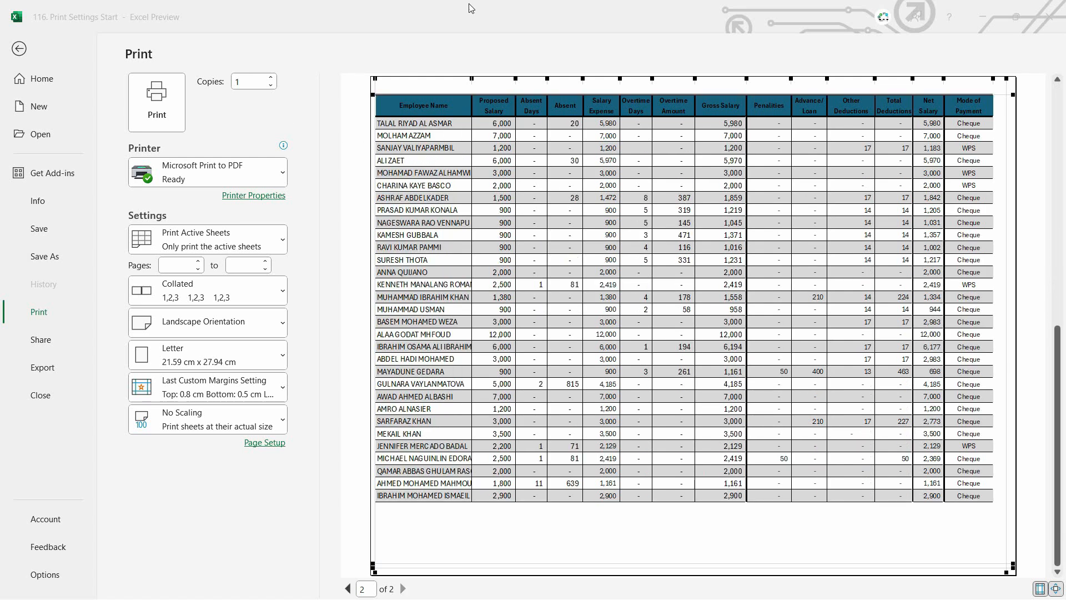
{"action": "scroll", "coordinate": [555, 228], "scroll_direction": "up", "scroll_amount": 3}
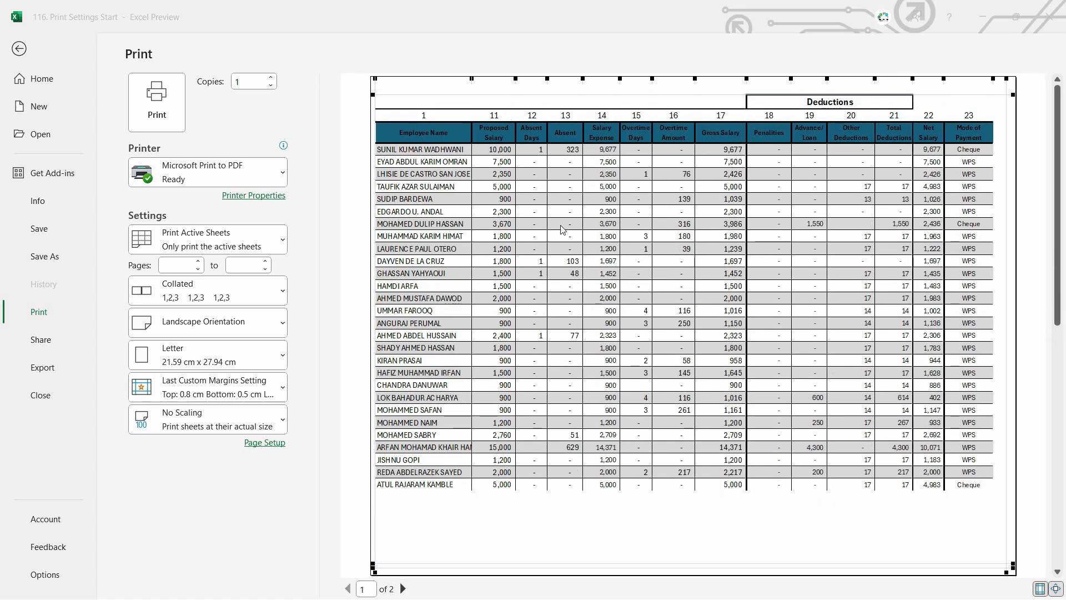
{"action": "left_click", "coordinate": [72, 85]}
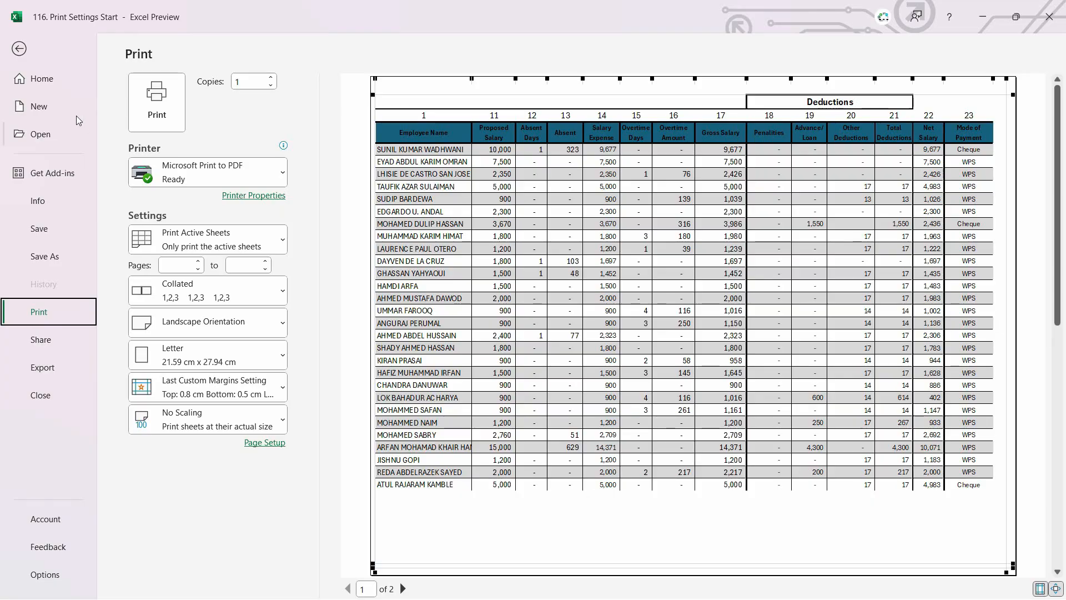
Step: Leave the print preview and switch the worksheet to Normal view
{"action": "left_click", "coordinate": [18, 49]}
{"action": "left_click", "coordinate": [324, 46]}
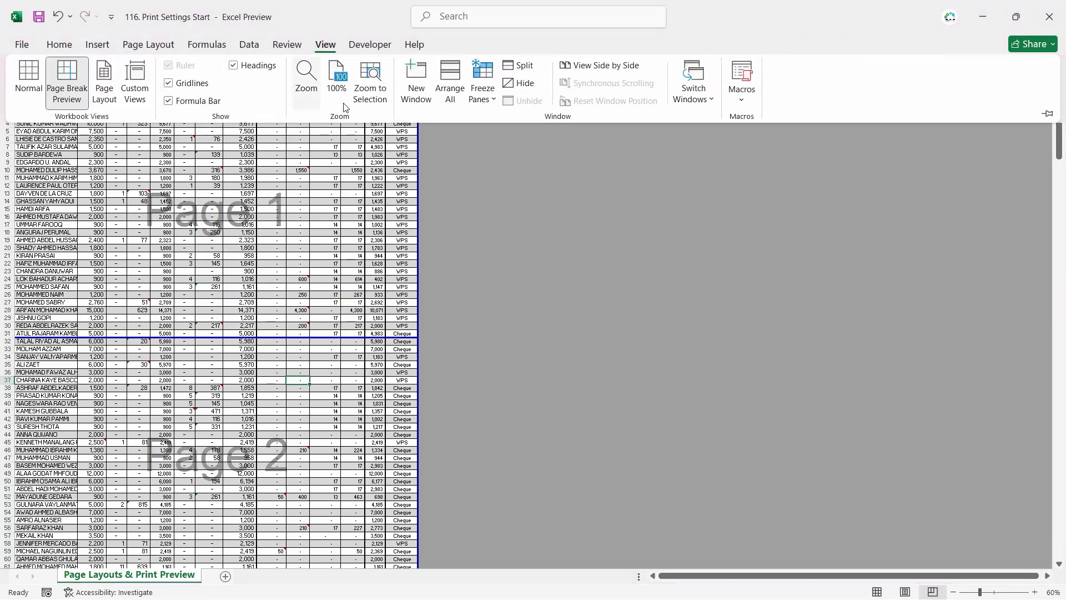
{"action": "left_click", "coordinate": [23, 105]}
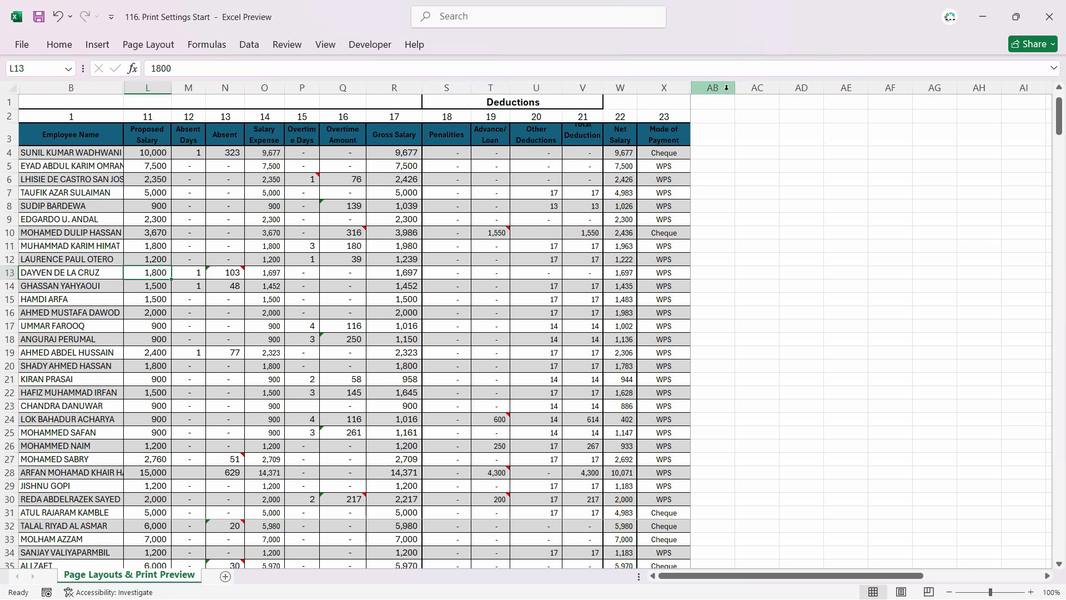
Step: Save a copy of the workbook to the Desktop as Pyroll June
{"action": "left_click", "coordinate": [22, 45]}
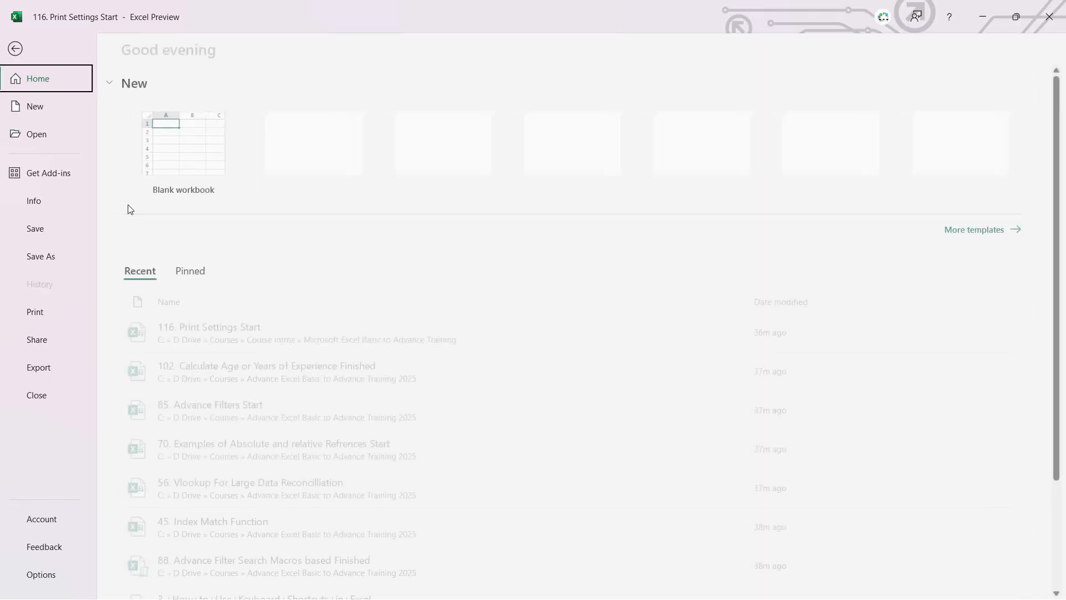
{"action": "left_click", "coordinate": [45, 256]}
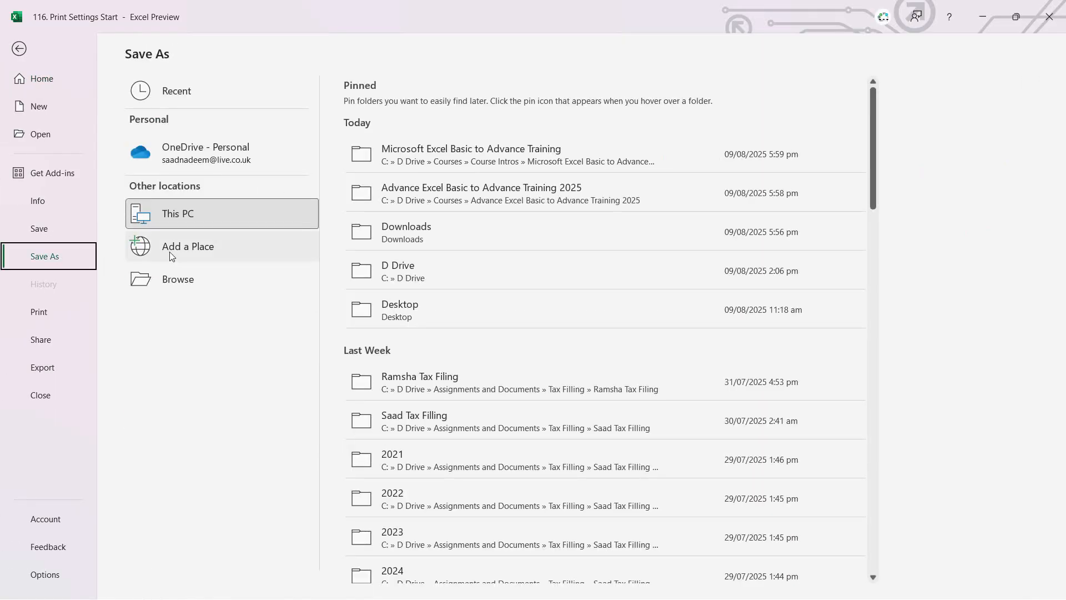
{"action": "double_click", "coordinate": [183, 225]}
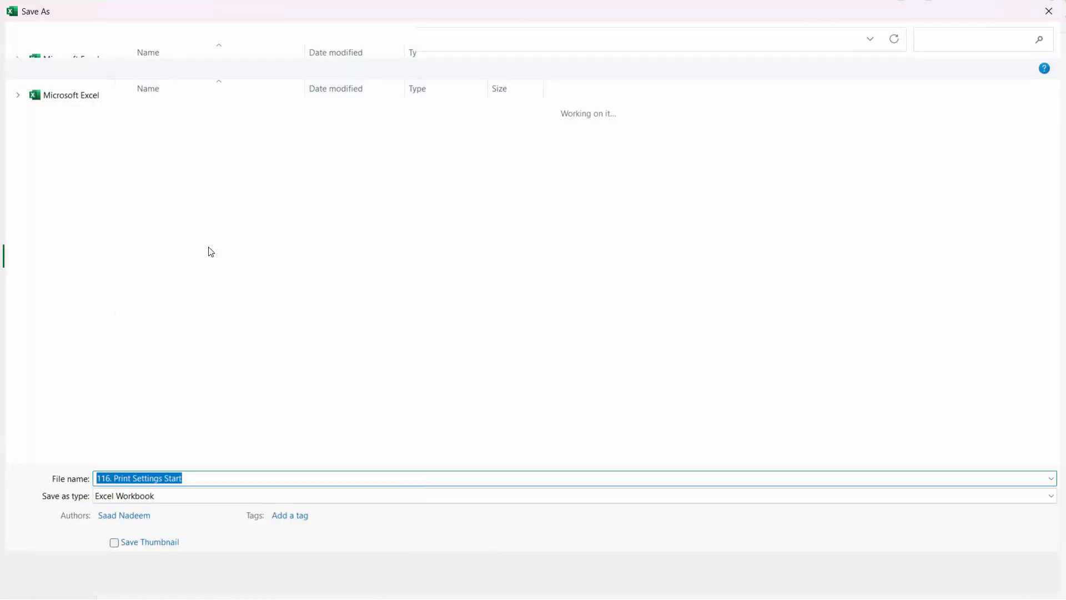
{"action": "type", "text": "Pyroll June"}
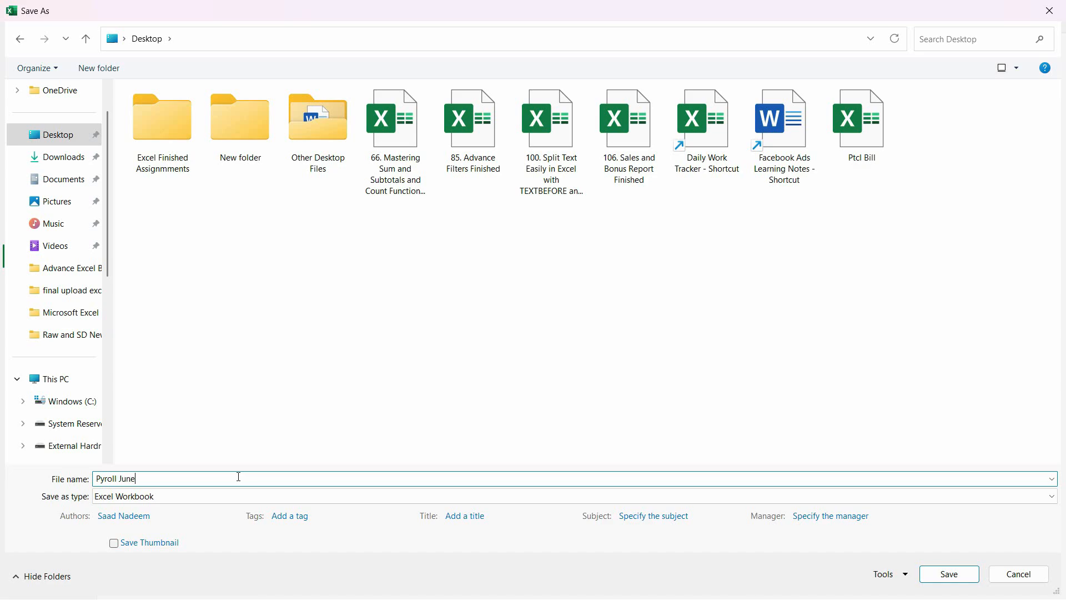
{"action": "key", "text": "Return"}
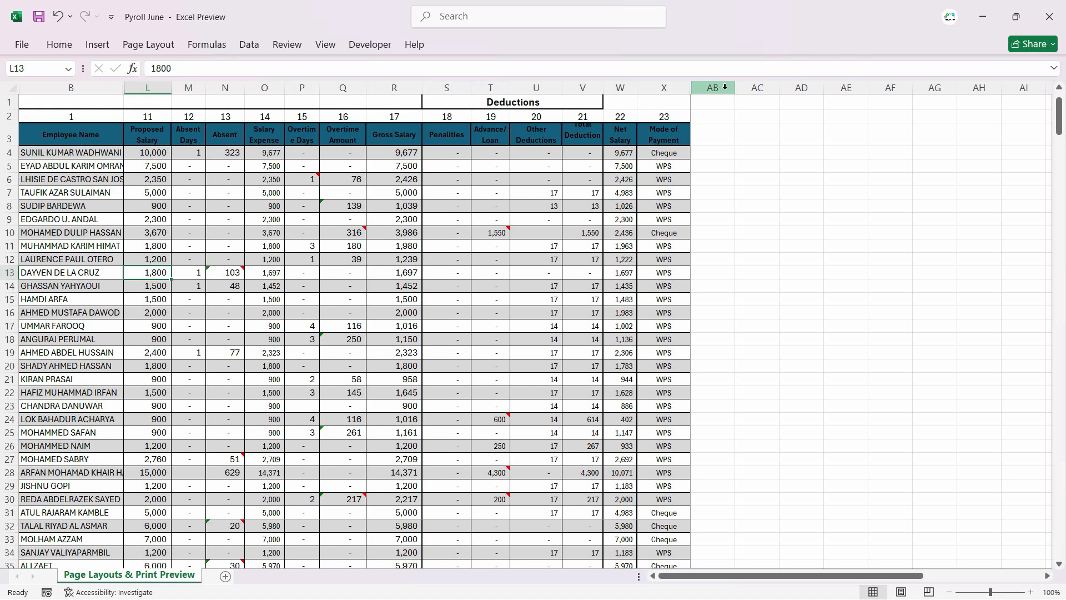
Step: Unhide all hidden columns up to column AB and check the pay dates, month ending and days worked cells
{"action": "left_click_drag", "start_coordinate": [724, 87], "coordinate": [55, 89]}
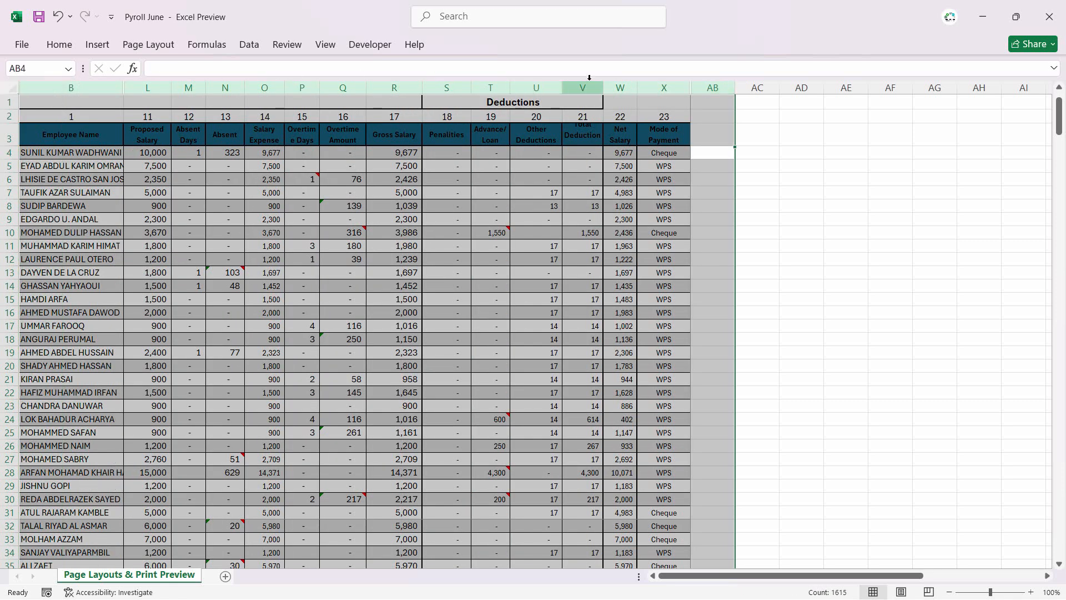
{"action": "right_click", "coordinate": [441, 88]}
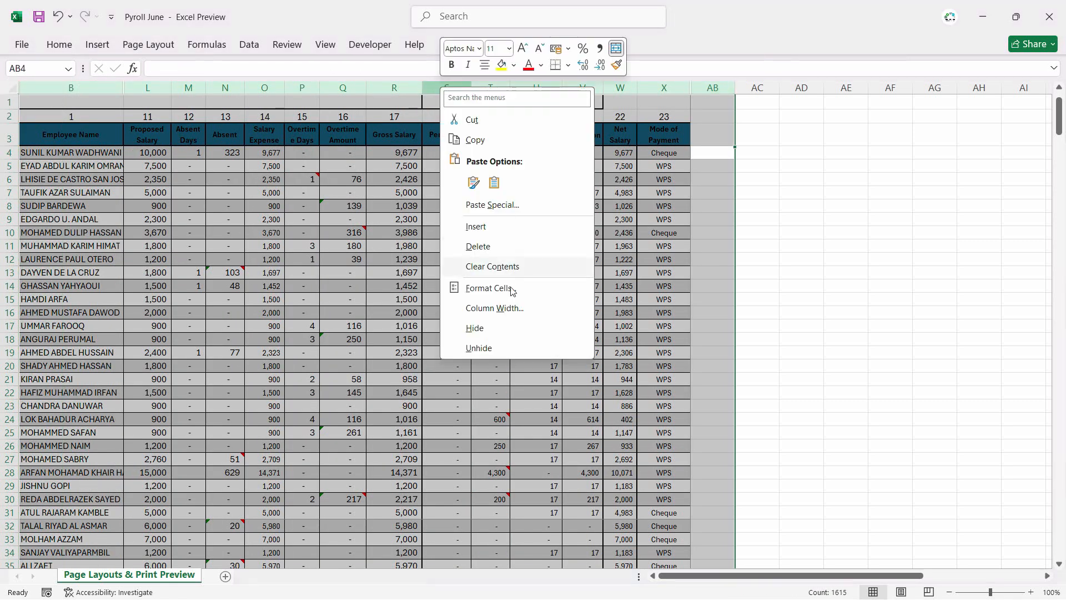
{"action": "left_click", "coordinate": [497, 352]}
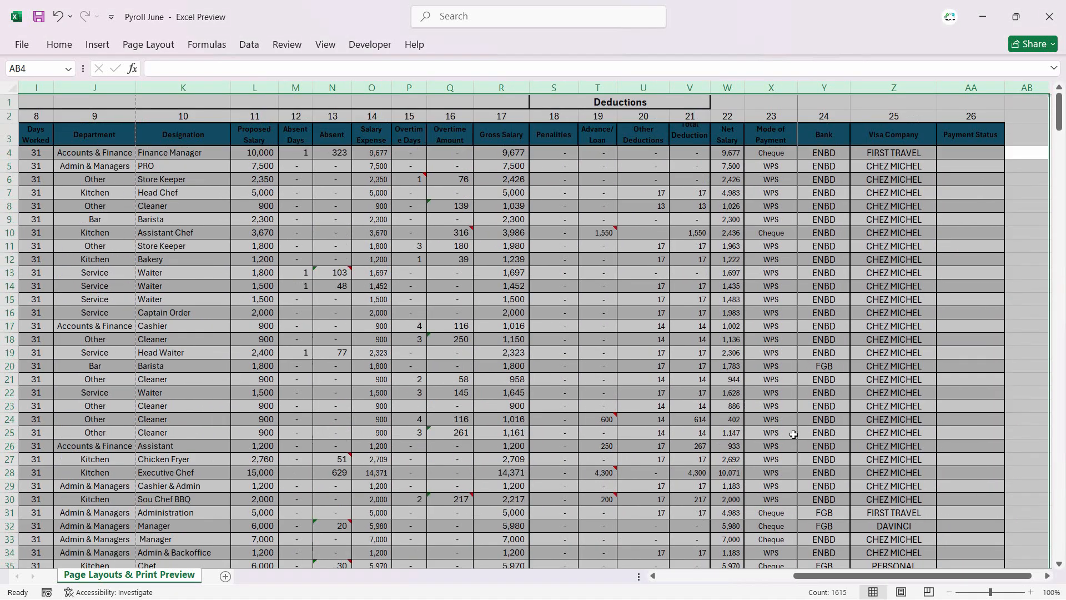
{"action": "left_click", "coordinate": [337, 247]}
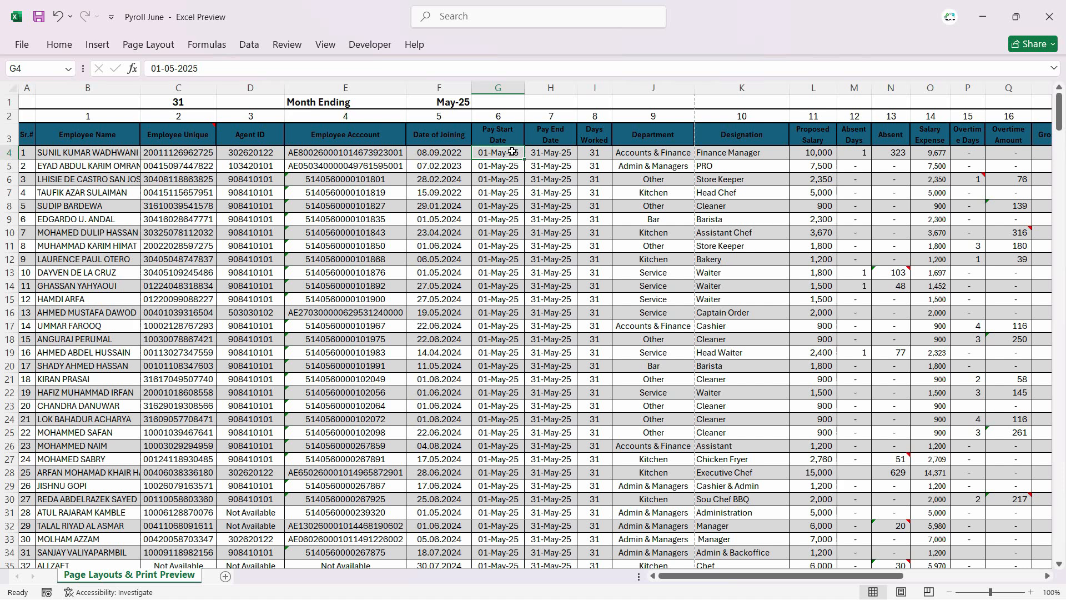
{"action": "left_click", "coordinate": [554, 154]}
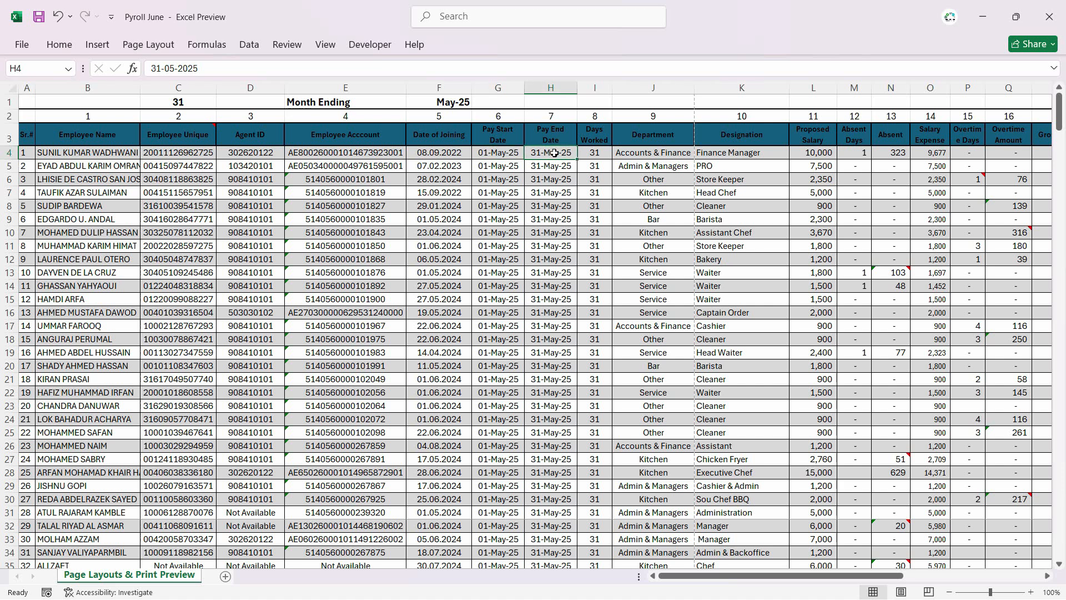
{"action": "left_click", "coordinate": [448, 106]}
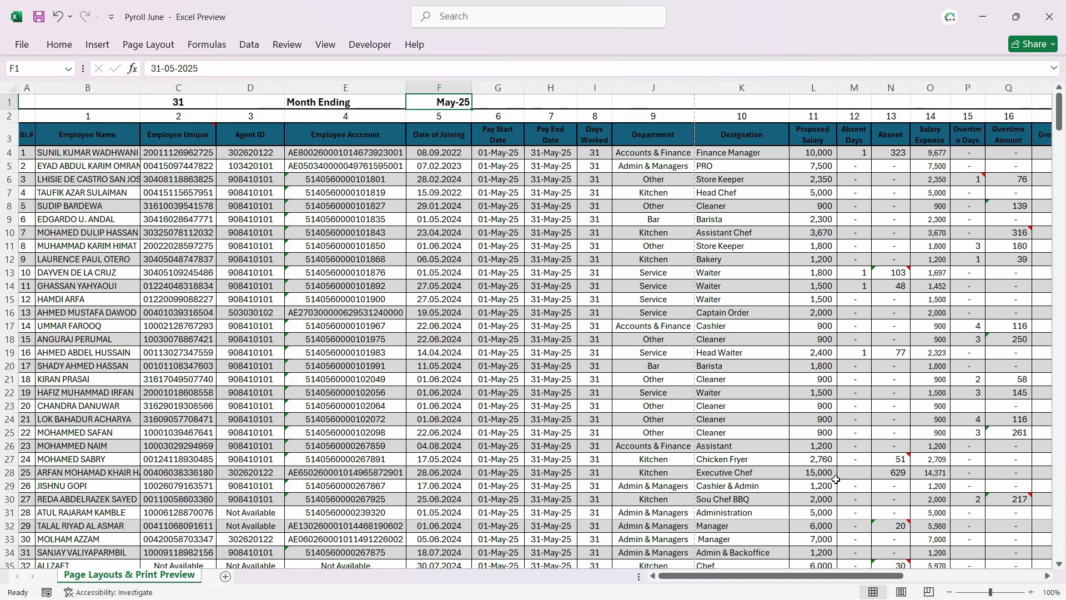
{"action": "left_click", "coordinate": [595, 180]}
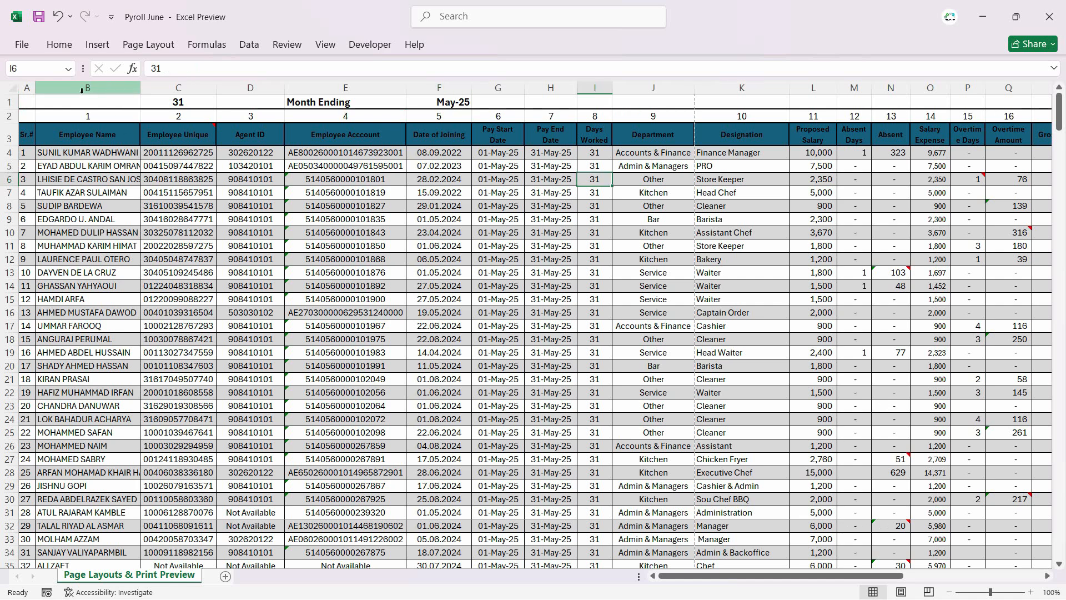
Step: AutoFit the widths of the payroll columns from B to AA
{"action": "left_click_drag", "start_coordinate": [92, 87], "coordinate": [972, 127]}
{"action": "double_click", "coordinate": [936, 88]}
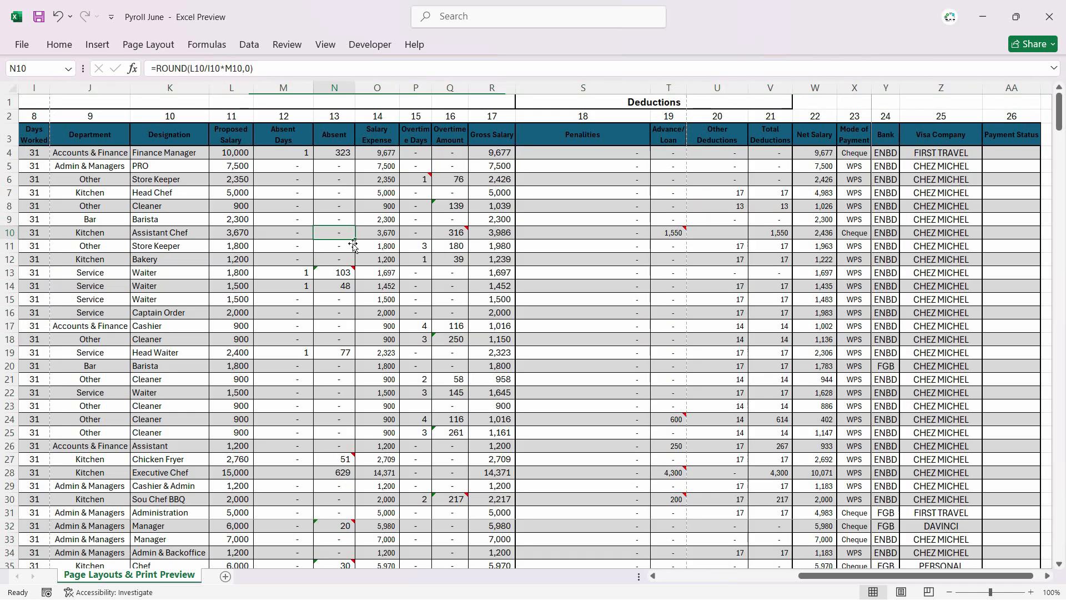
{"action": "left_click", "coordinate": [349, 235]}
{"action": "left_click_drag", "start_coordinate": [804, 579], "coordinate": [672, 577]}
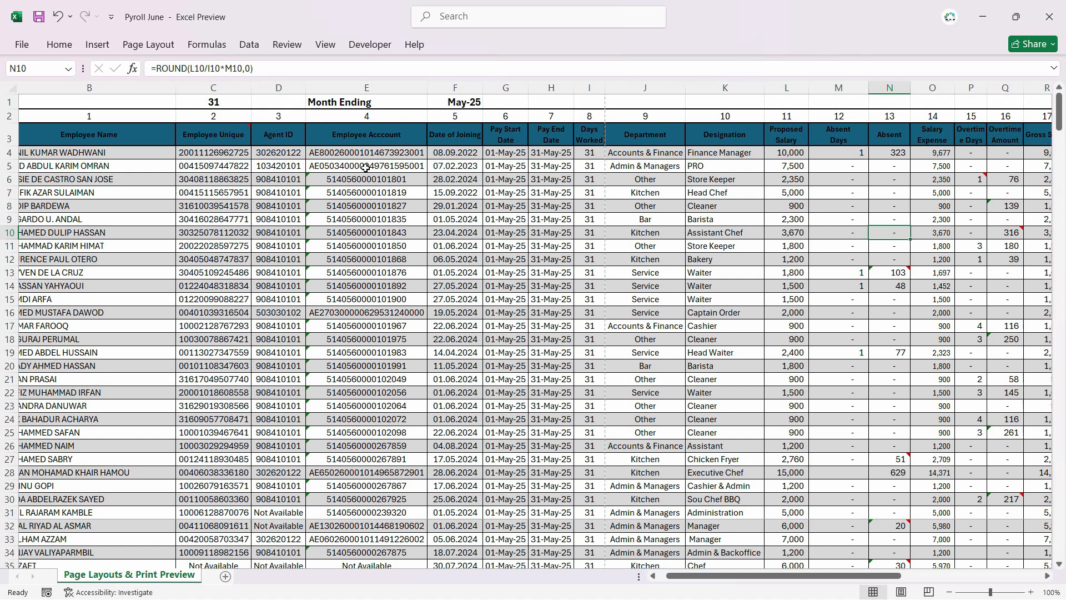
{"action": "left_click", "coordinate": [326, 48]}
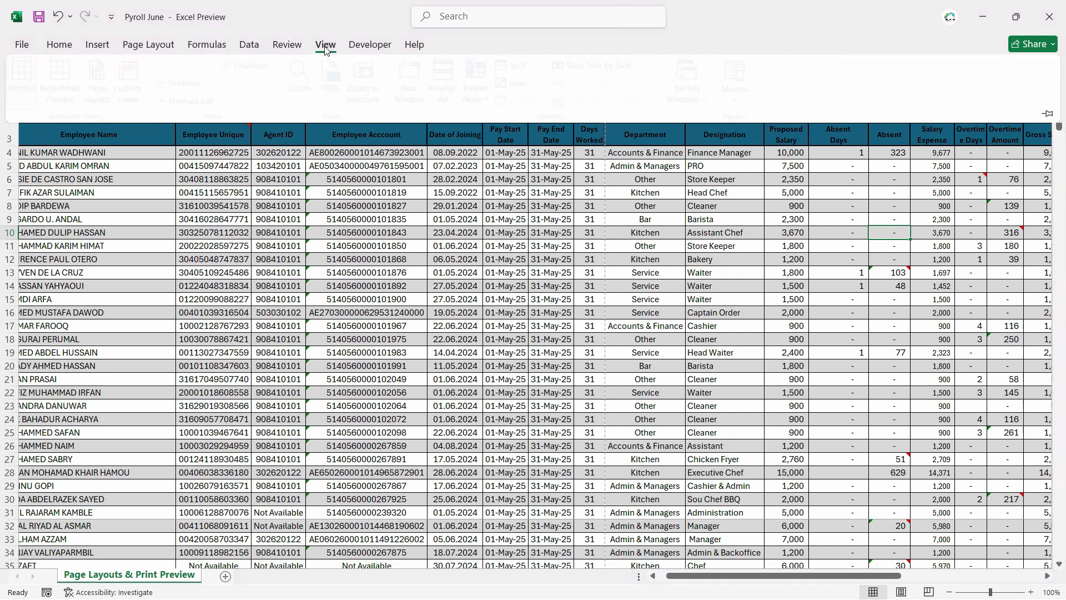
{"action": "left_click", "coordinate": [139, 96]}
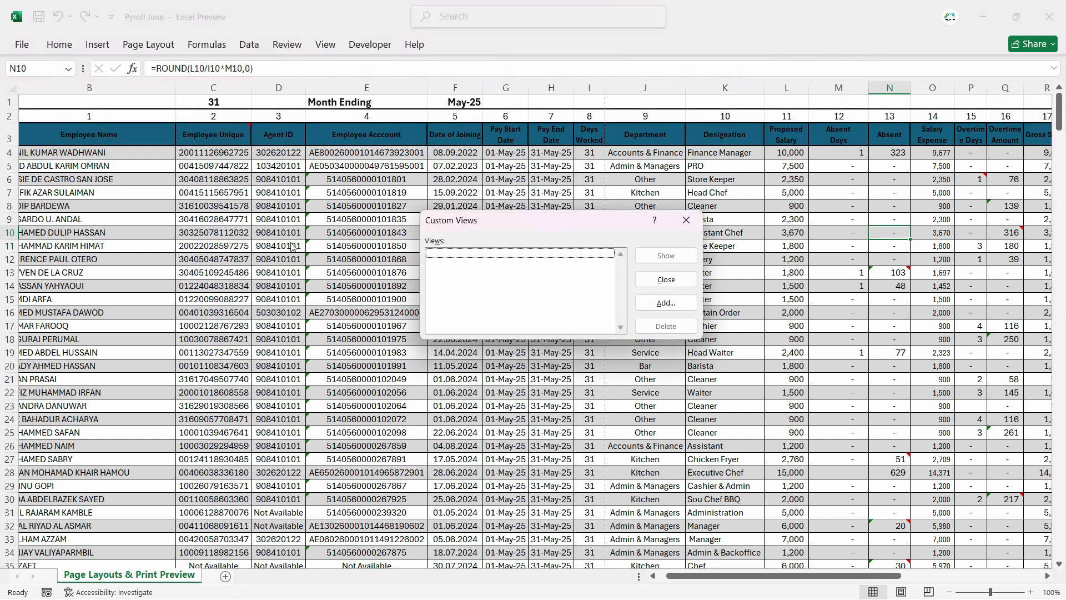
{"action": "key", "text": "Escape"}
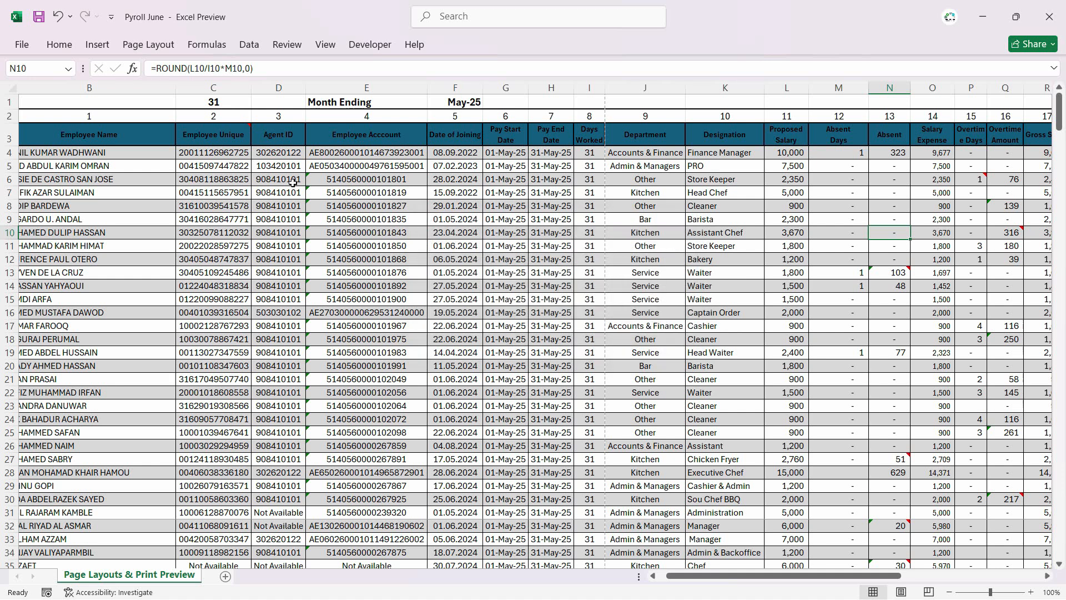
{"action": "left_click", "coordinate": [385, 248]}
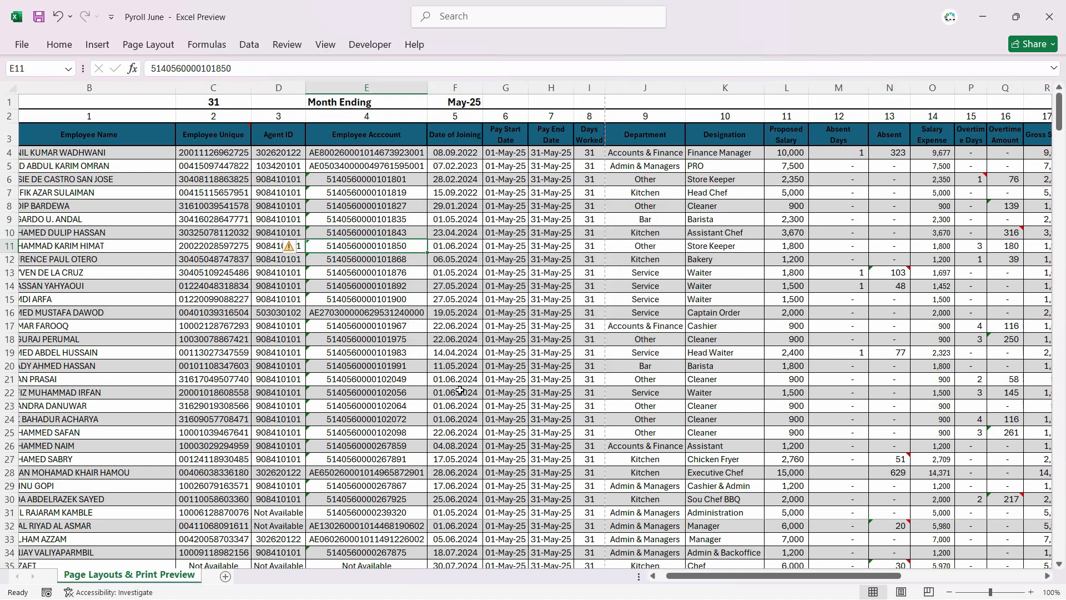
Step: Undo the column width and unhide changes and return the sheet to Page Break Preview
{"action": "key", "text": "ctrl+z"}
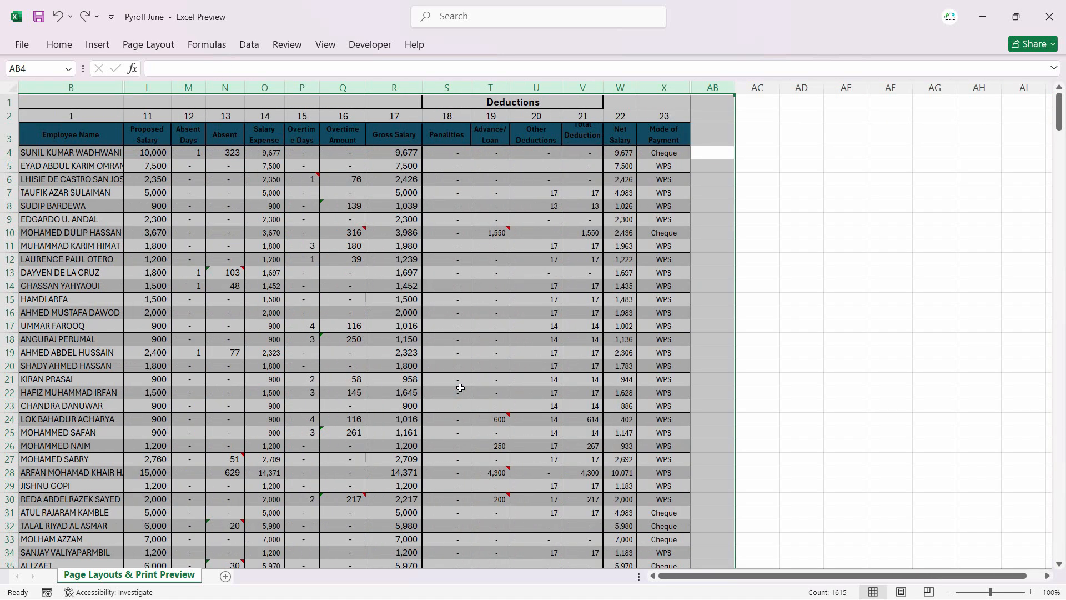
{"action": "key", "text": "ctrl+z"}
{"action": "left_click", "coordinate": [354, 279]}
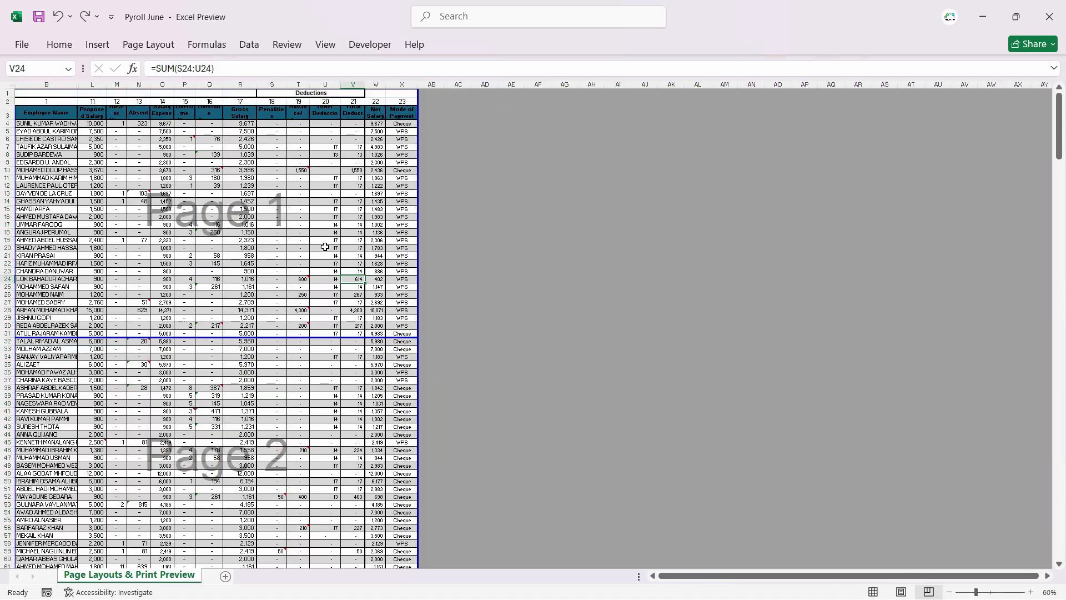
Step: Add a custom view named Printable View that includes print settings and hidden rows, columns and filter settings
{"action": "left_click", "coordinate": [326, 45]}
{"action": "left_click", "coordinate": [135, 78]}
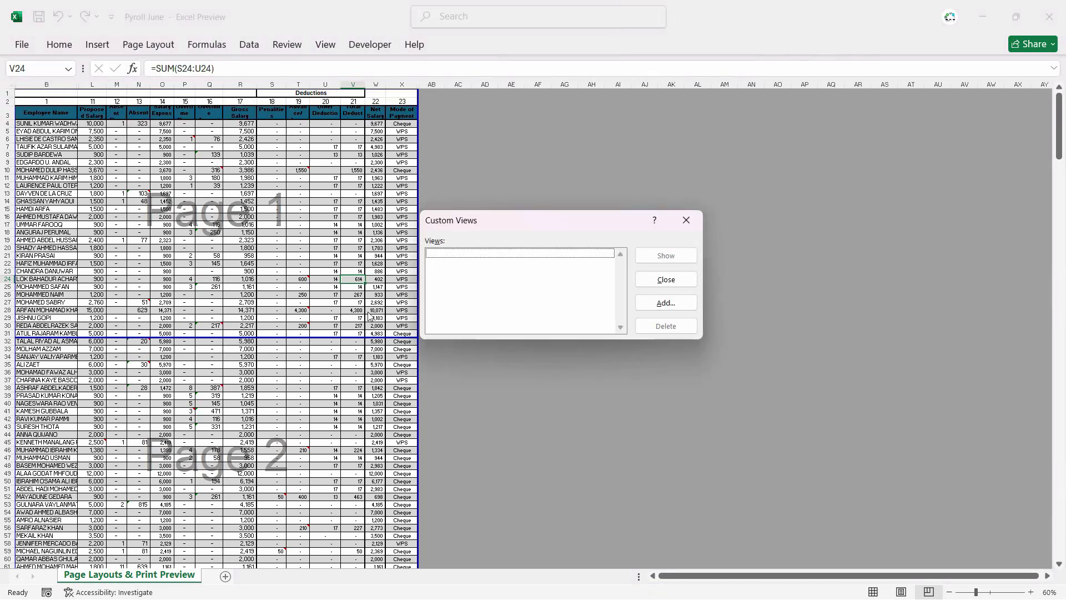
{"action": "left_click", "coordinate": [664, 306]}
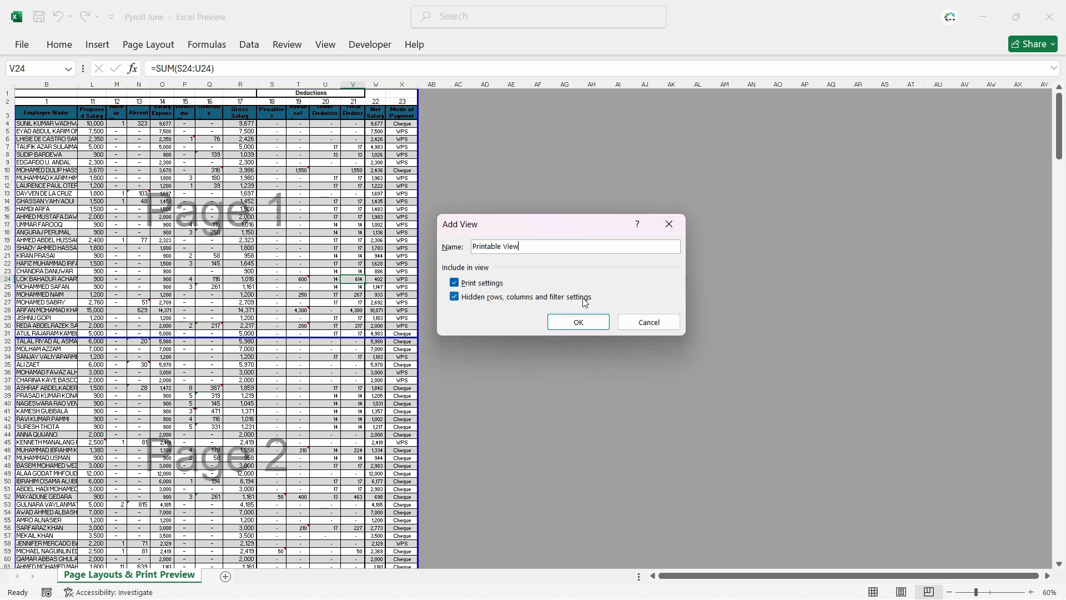
{"action": "left_click", "coordinate": [595, 325]}
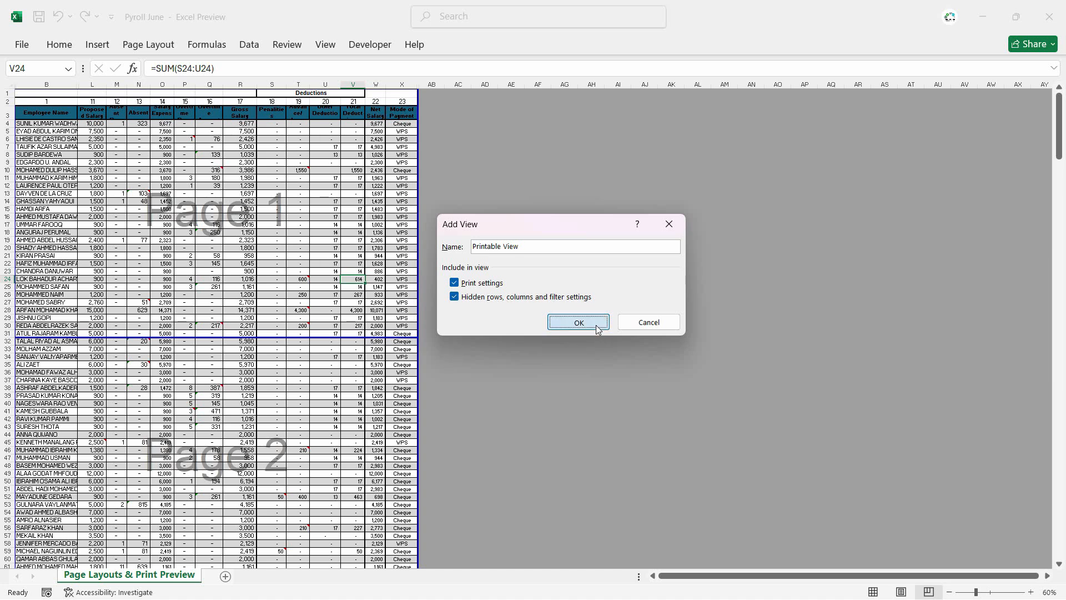
Step: Switch the payroll worksheet from Page Break Preview to Normal view
{"action": "left_click", "coordinate": [326, 240]}
{"action": "left_click", "coordinate": [329, 50]}
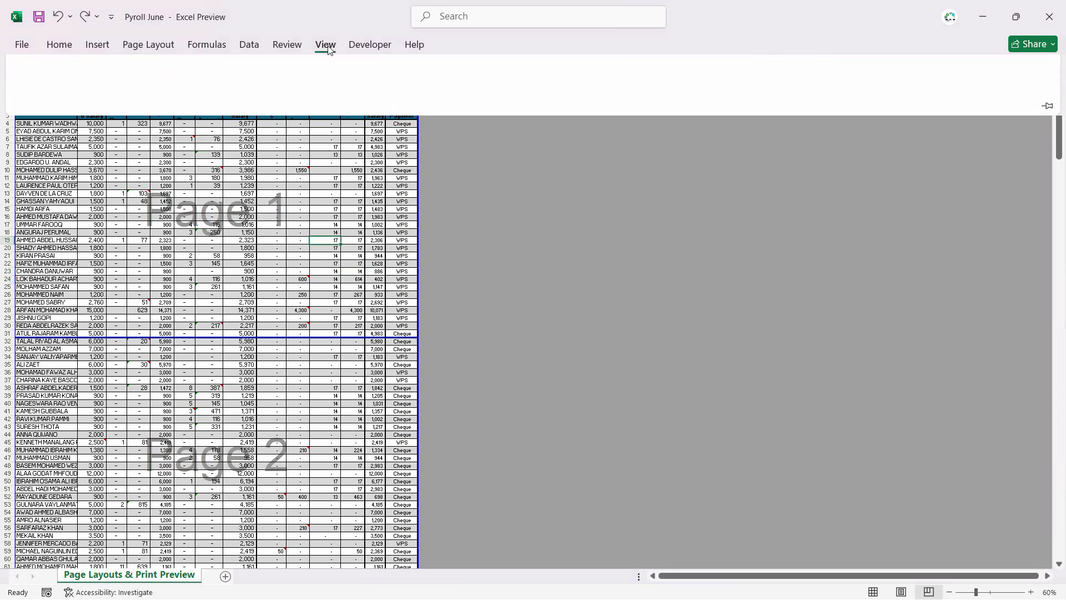
{"action": "left_click", "coordinate": [29, 83]}
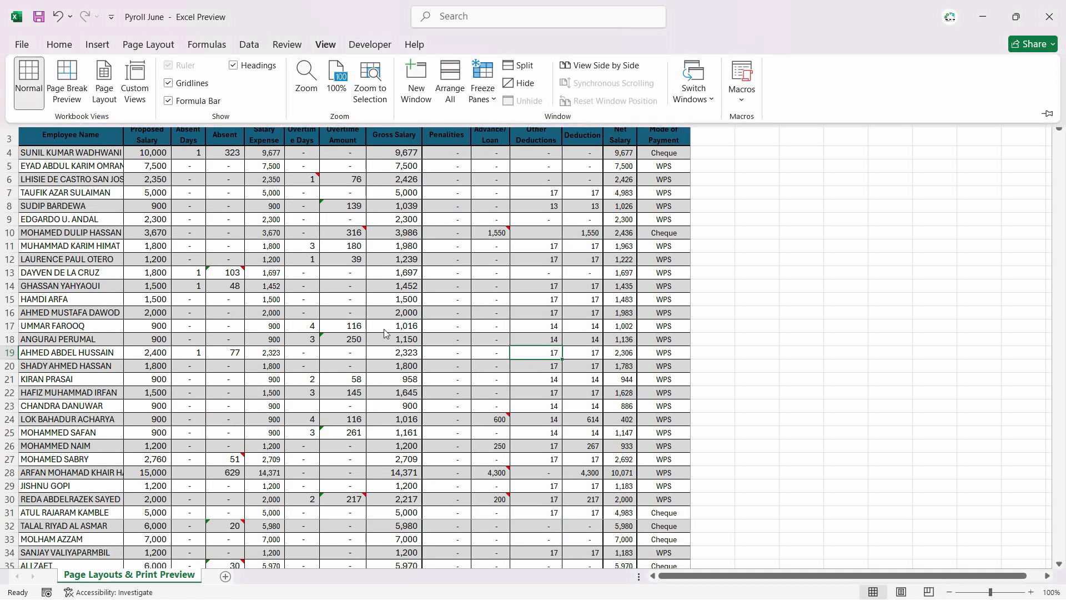
Step: Unhide every hidden column of the payroll table between columns A and AB
{"action": "left_click_drag", "start_coordinate": [713, 87], "coordinate": [2, 101]}
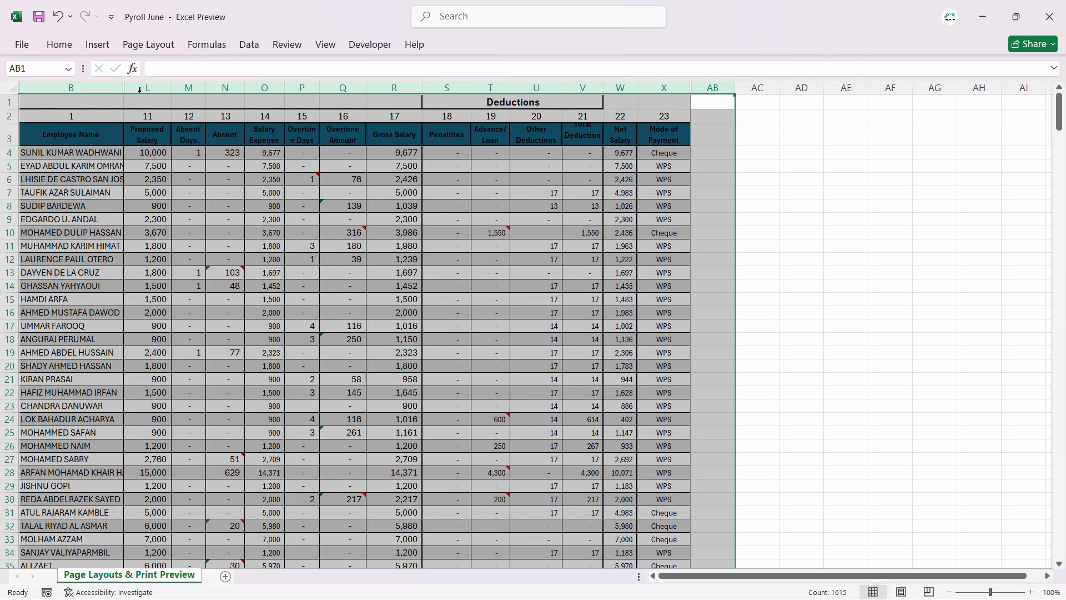
{"action": "right_click", "coordinate": [149, 84]}
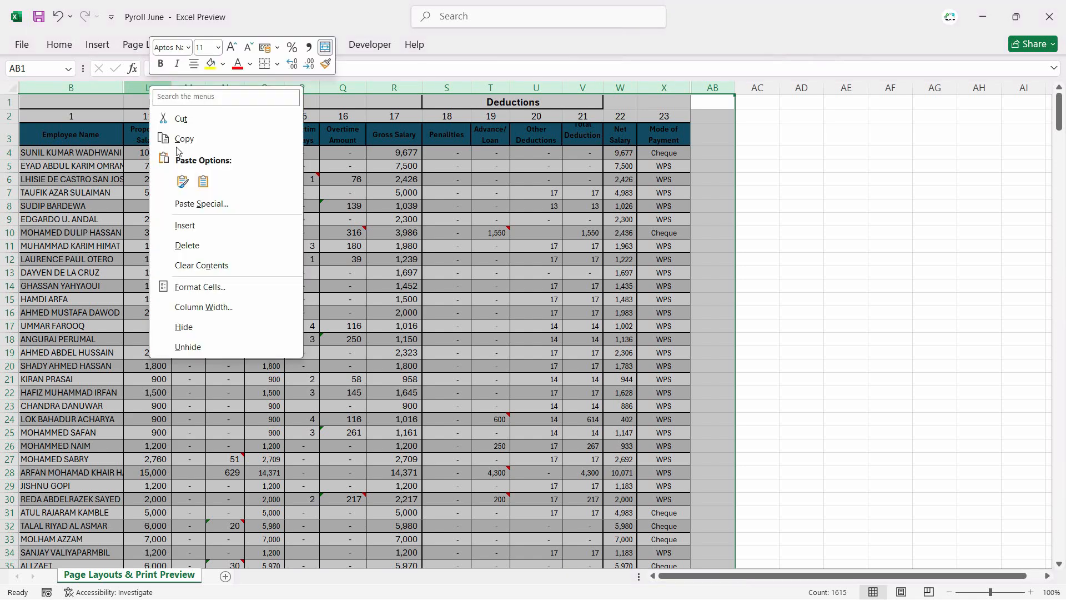
{"action": "left_click", "coordinate": [216, 345]}
{"action": "left_click", "coordinate": [409, 299]}
{"action": "scroll", "coordinate": [705, 470], "scroll_direction": "left", "scroll_amount": 5}
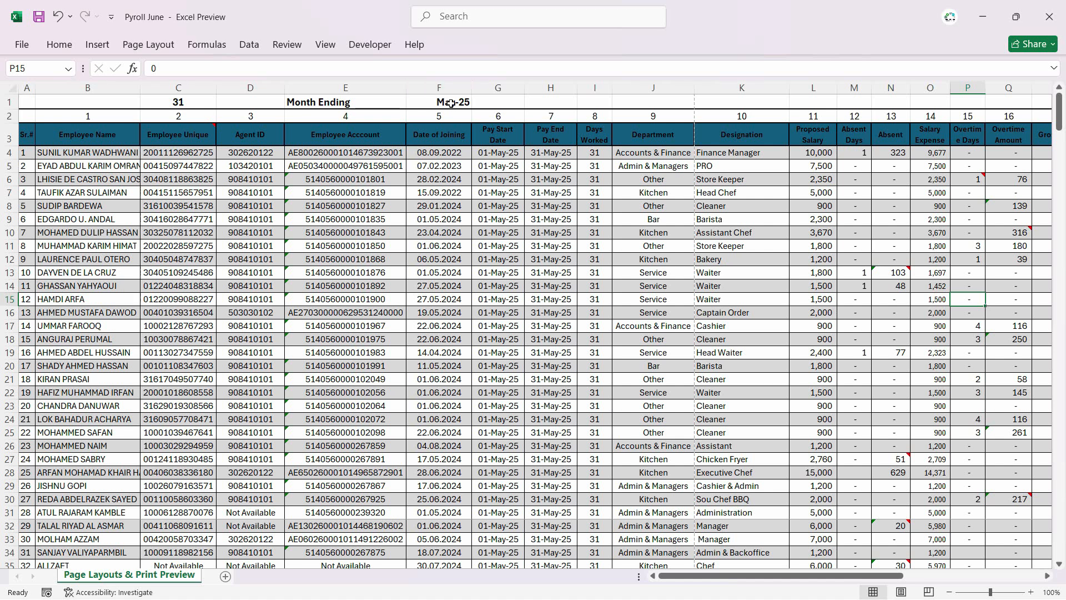
{"action": "left_click", "coordinate": [498, 221]}
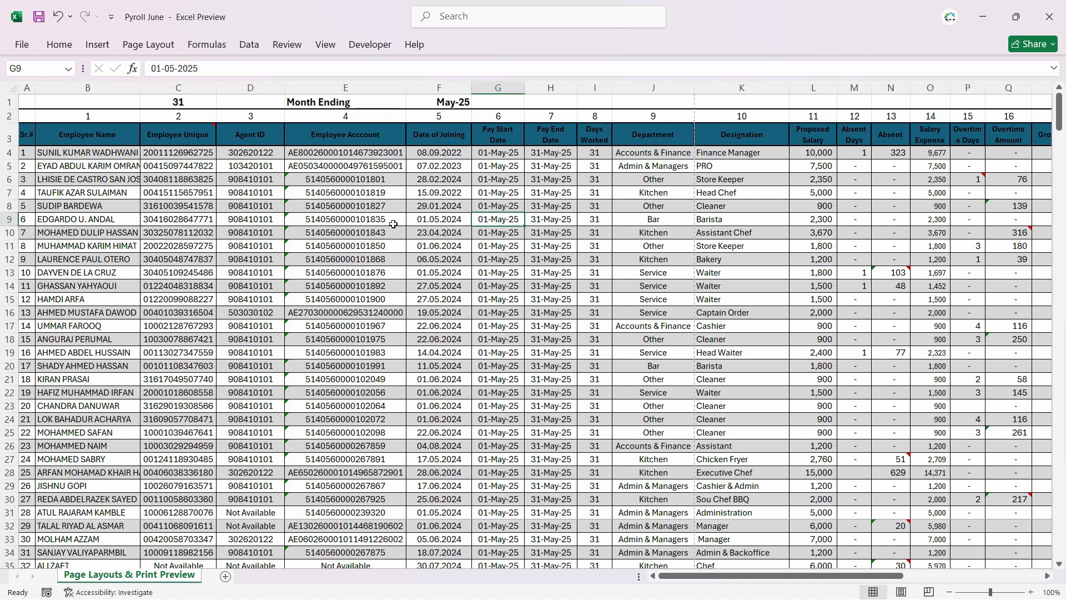
Step: Review the print preview pages of the payroll sheet with all its columns unhidden, and return to the worksheet
{"action": "left_click", "coordinate": [21, 44]}
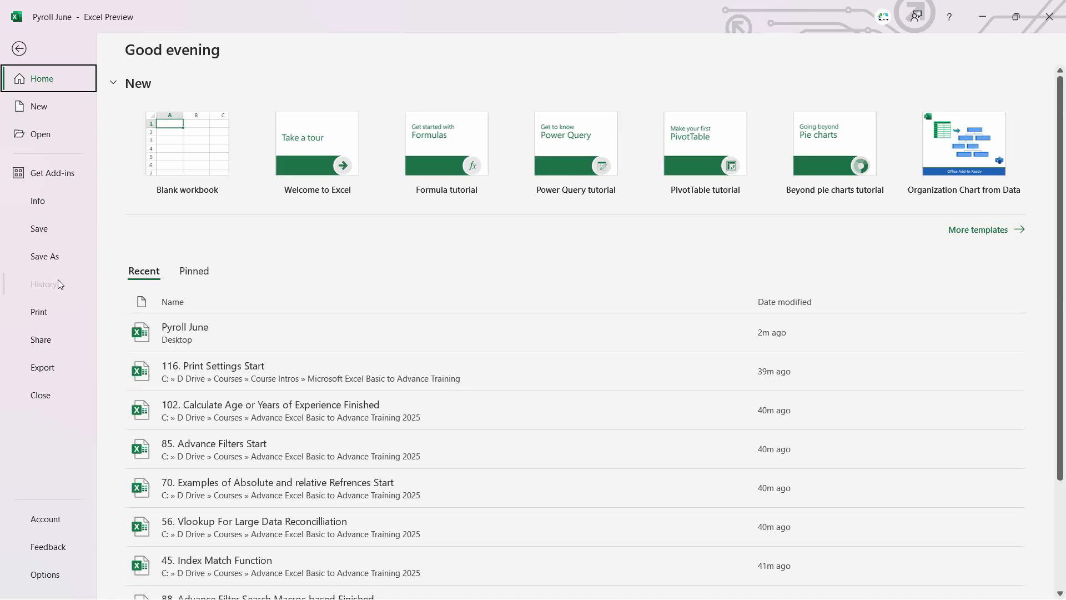
{"action": "left_click", "coordinate": [50, 313]}
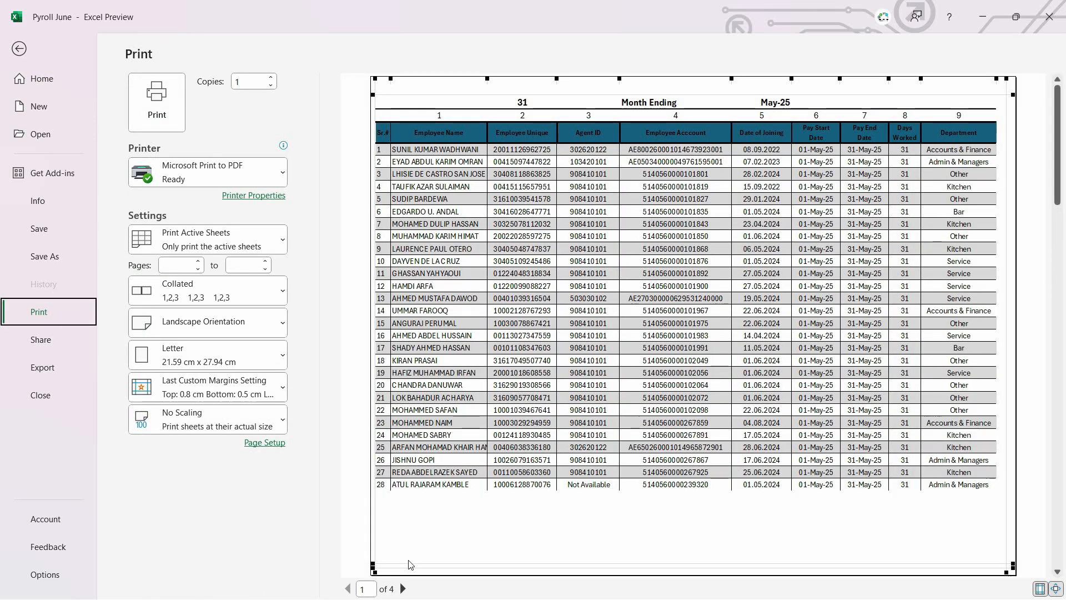
{"action": "scroll", "coordinate": [846, 471], "scroll_direction": "down", "scroll_amount": 1}
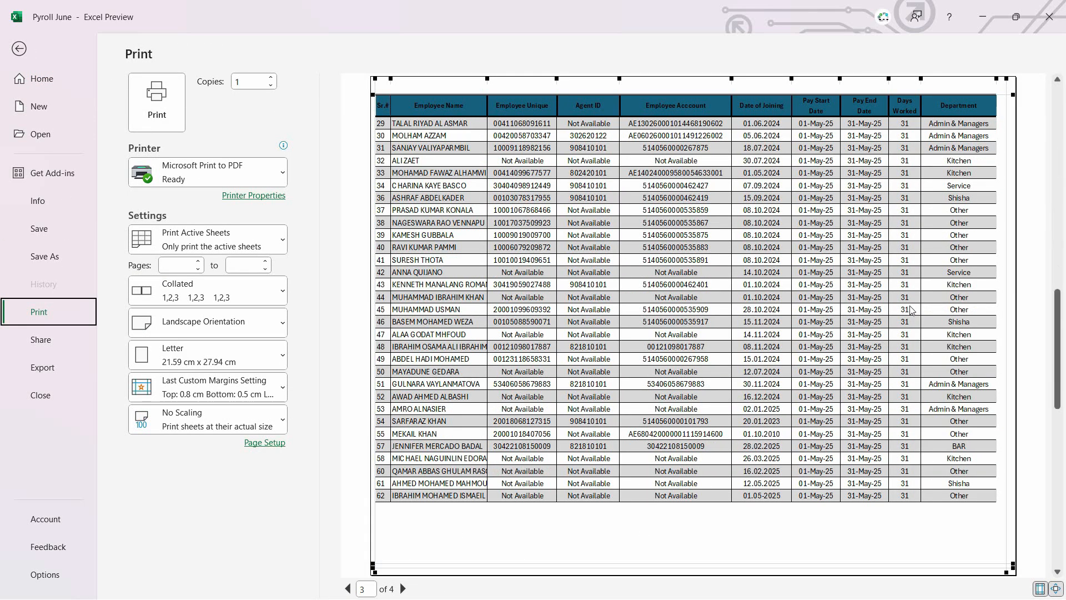
{"action": "scroll", "coordinate": [888, 304], "scroll_direction": "down", "scroll_amount": 1}
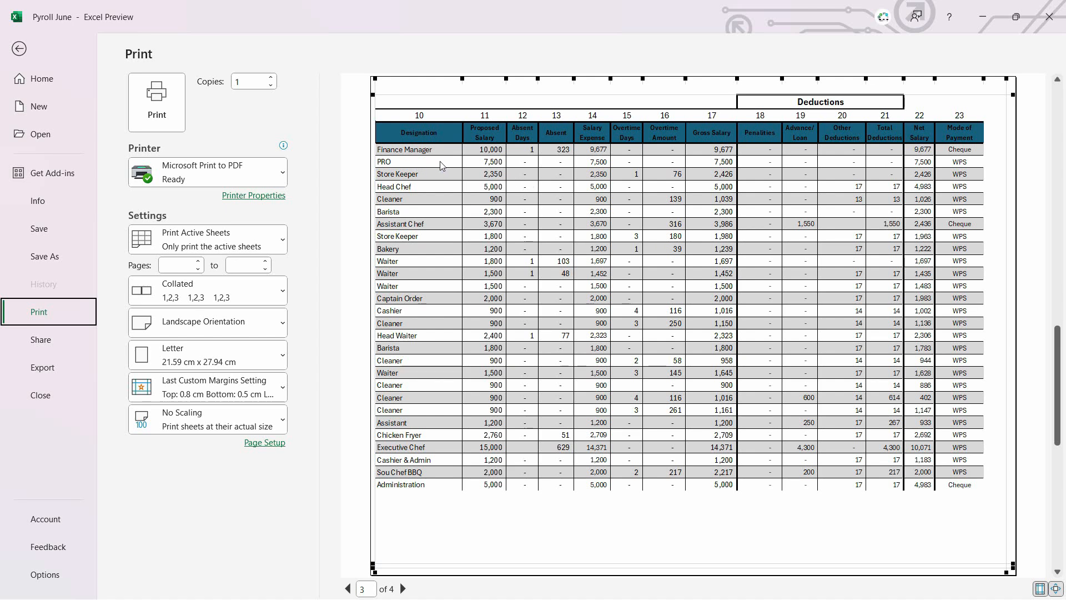
{"action": "scroll", "coordinate": [587, 258], "scroll_direction": "down", "scroll_amount": 1}
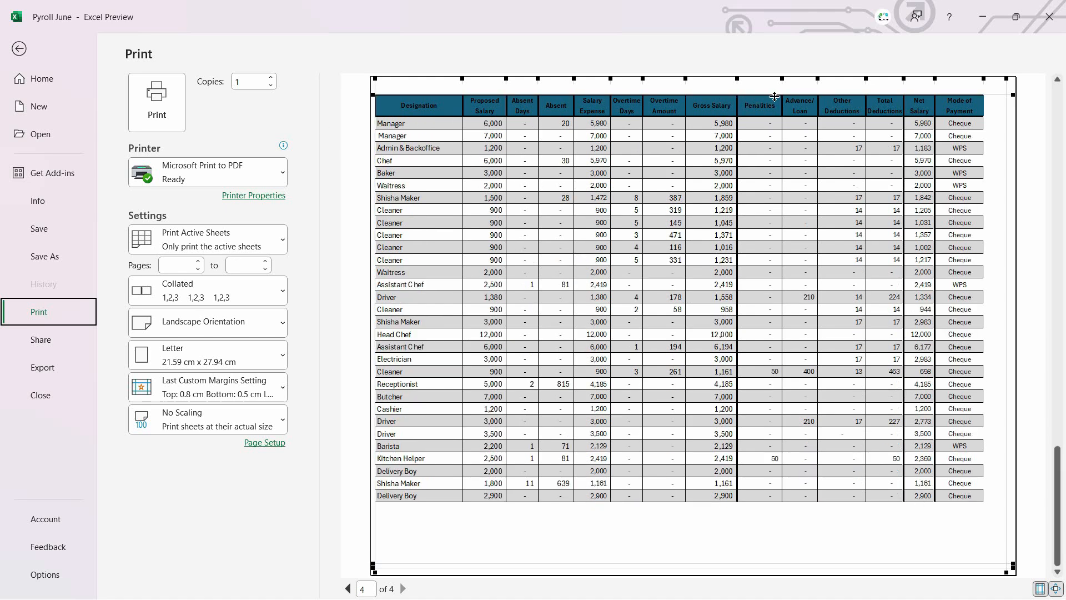
{"action": "key", "text": "Escape"}
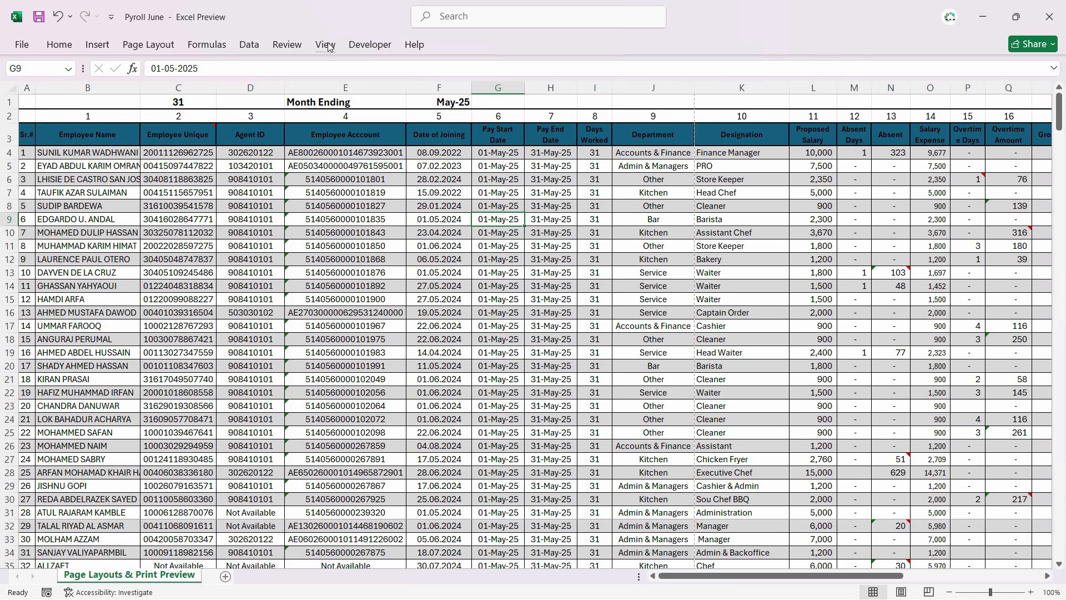
Step: Apply the saved custom view Printable View to the payroll worksheet
{"action": "left_click", "coordinate": [327, 45]}
{"action": "left_click", "coordinate": [136, 80]}
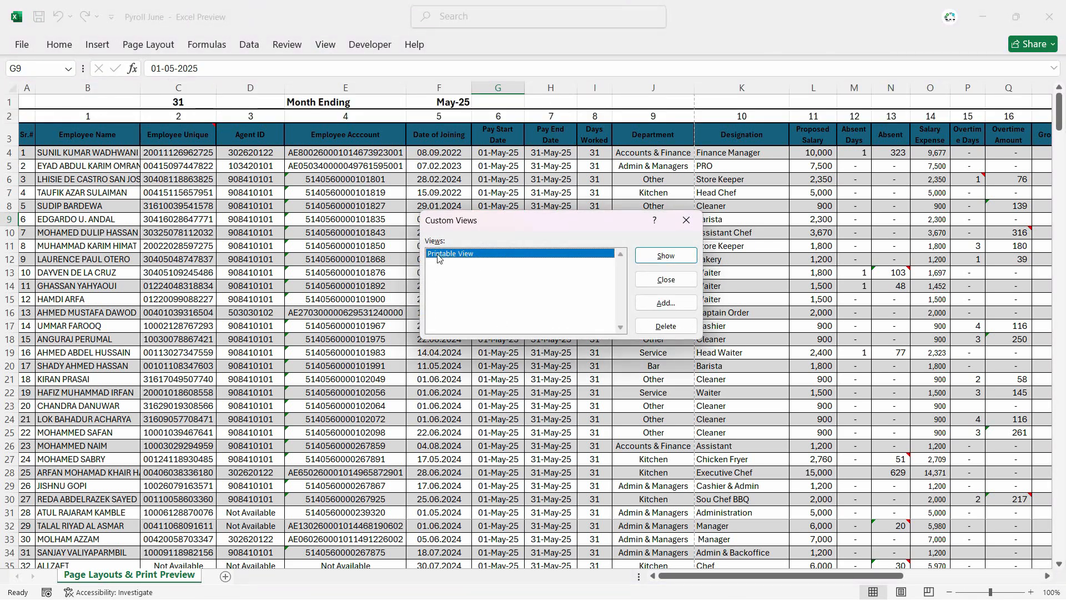
{"action": "left_click", "coordinate": [678, 261]}
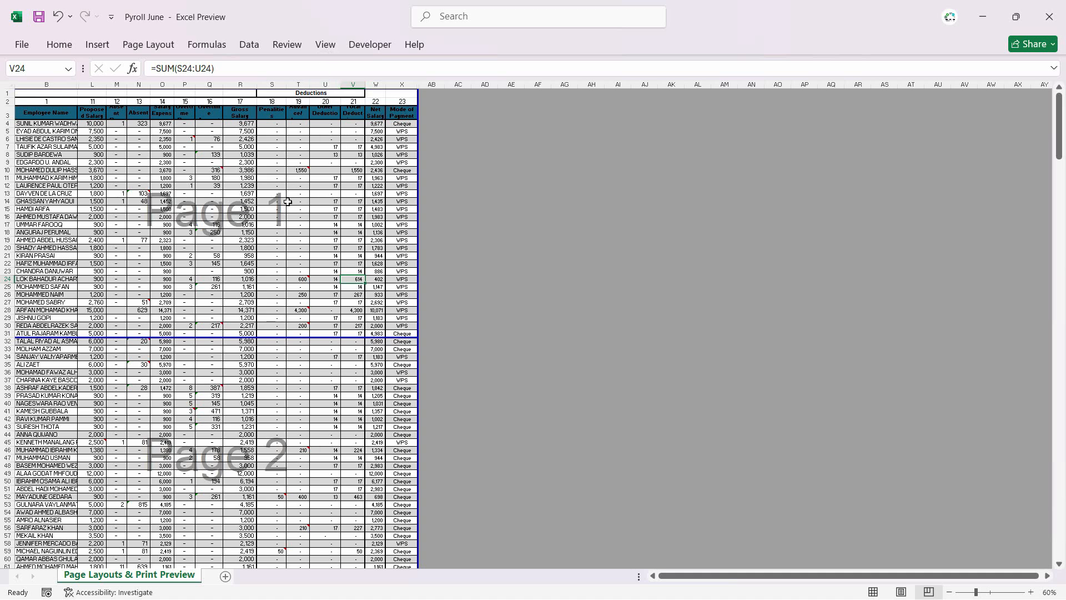
Step: Check the print preview of the payroll sheet with Printable View applied, and return to the worksheet
{"action": "left_click", "coordinate": [20, 44]}
{"action": "left_click", "coordinate": [41, 312]}
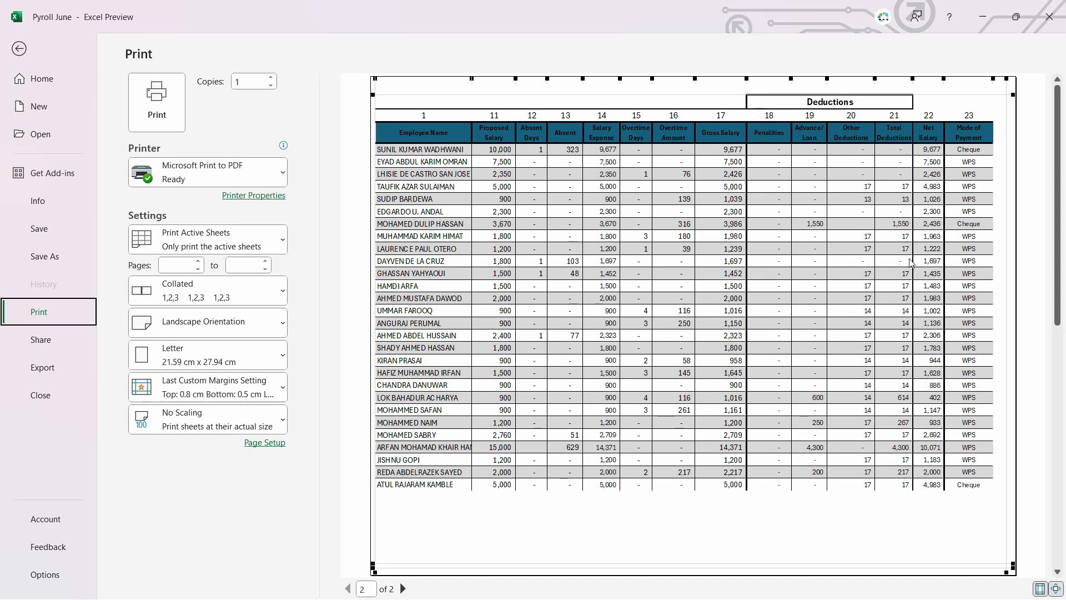
{"action": "key", "text": "Escape"}
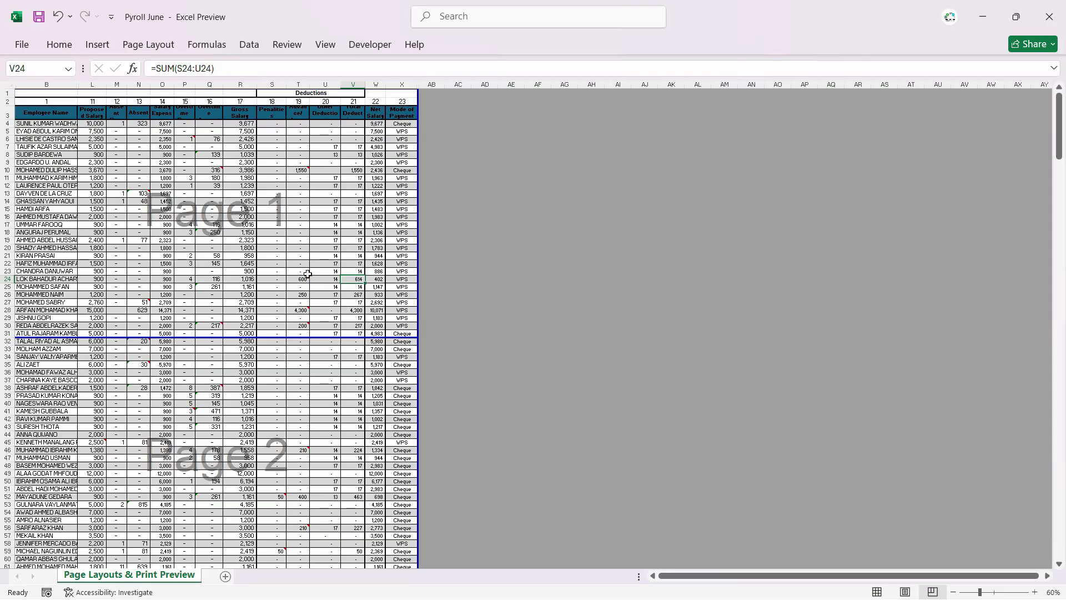
Step: Switch the worksheet from the restored Page Break Preview layout back to Normal view
{"action": "left_click", "coordinate": [322, 46]}
{"action": "left_click", "coordinate": [28, 83]}
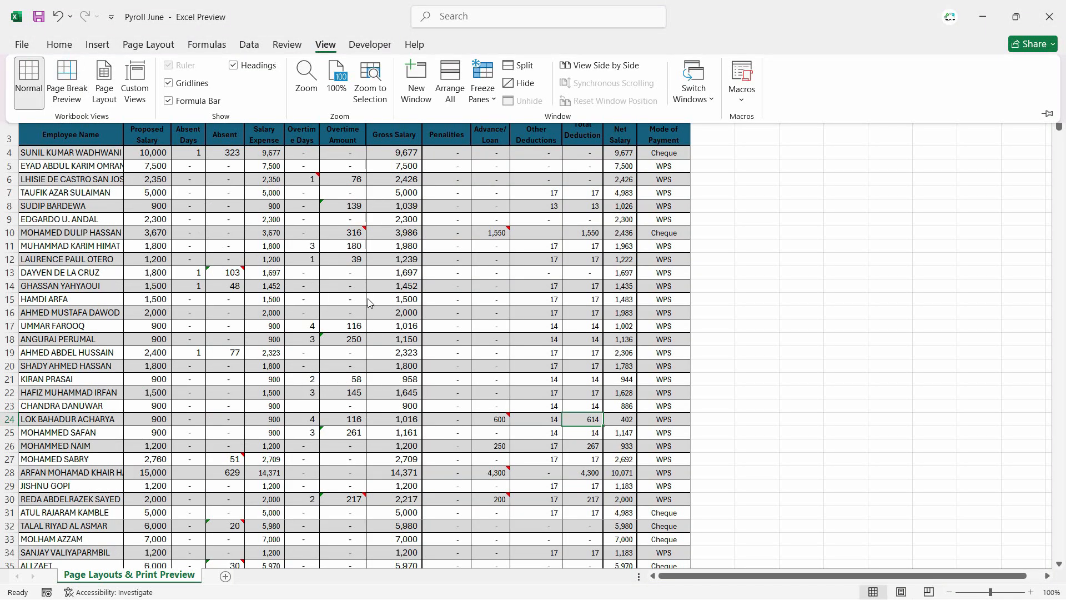